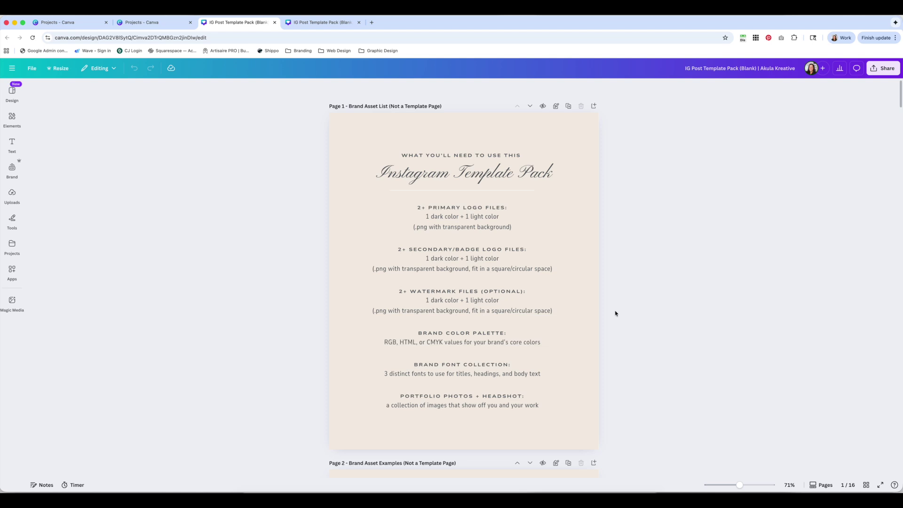
Make a copy of the blank Instagram post template pack to work in.
{"action": "left_click", "coordinate": [32, 68]}
{"action": "left_click", "coordinate": [53, 221]}
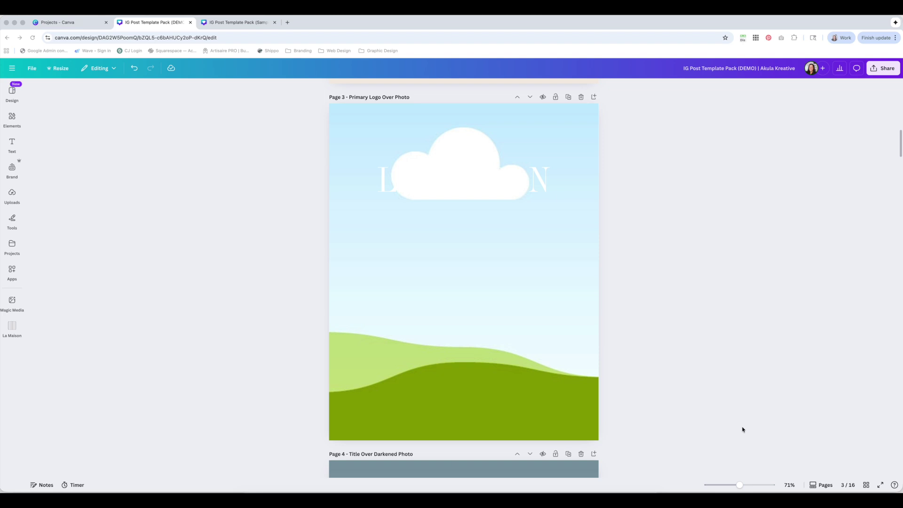
Fill the page 3 photo frame with the bedside lamp photo from the La Maison folder's Stock Photos.
{"action": "left_click", "coordinate": [571, 320]}
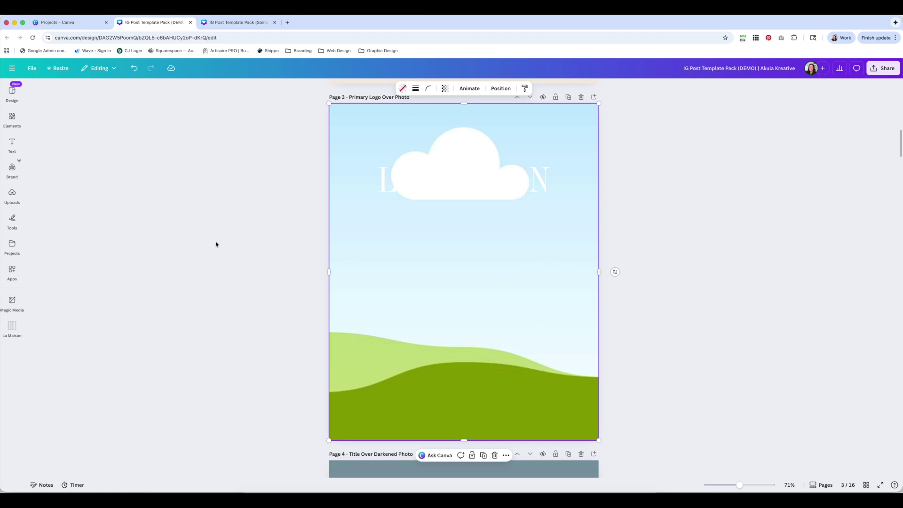
{"action": "left_click", "coordinate": [11, 195]}
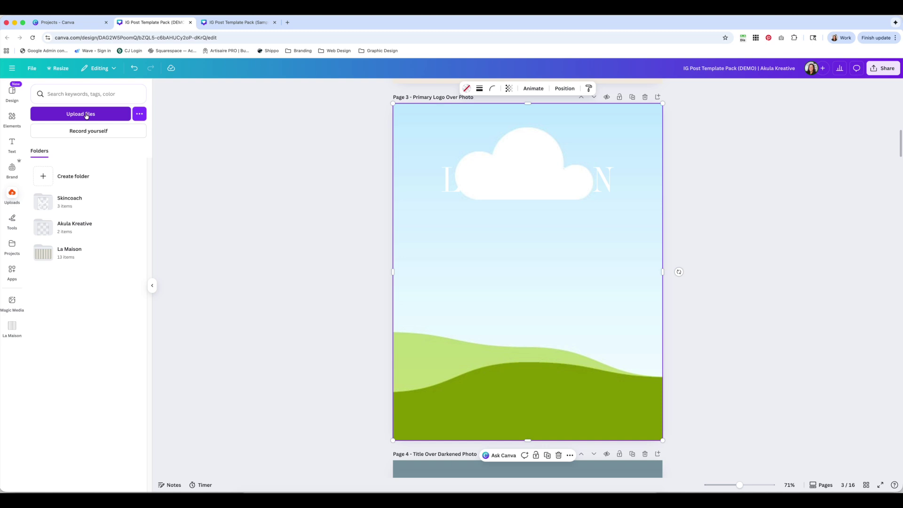
{"action": "left_click", "coordinate": [88, 254]}
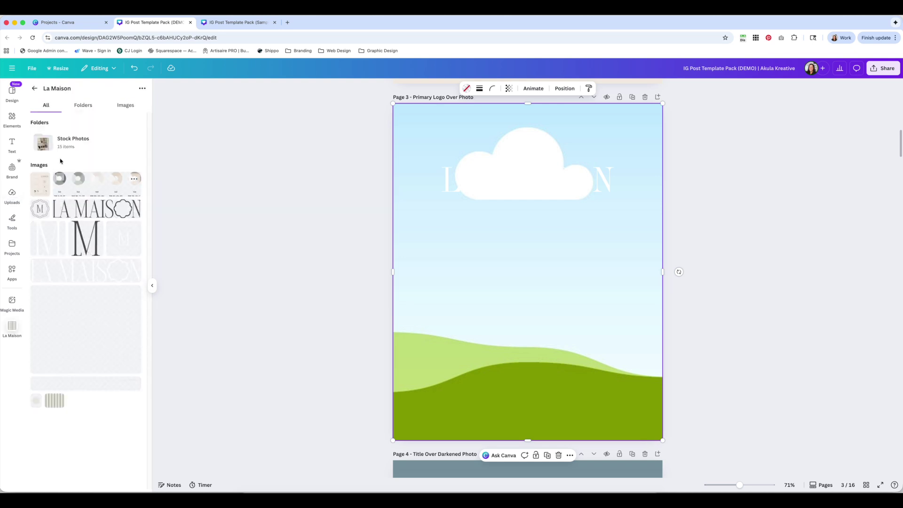
{"action": "left_click", "coordinate": [63, 143]}
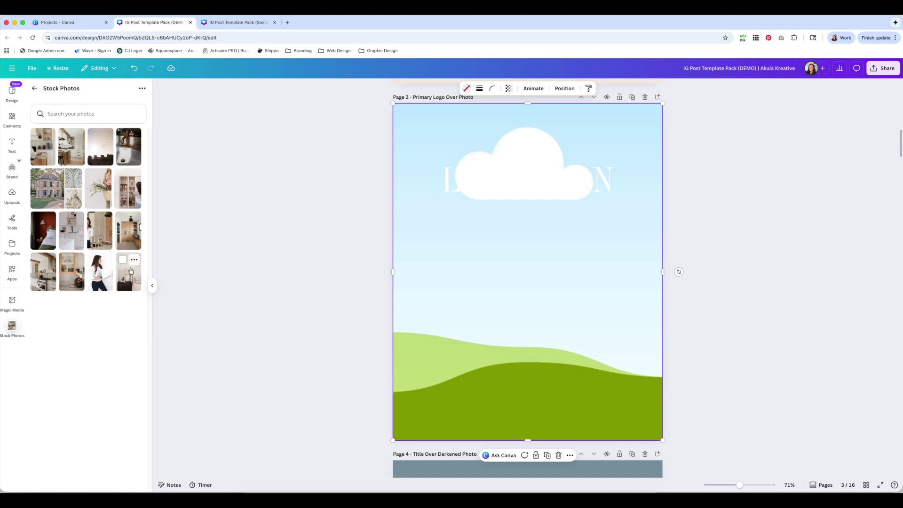
{"action": "left_click", "coordinate": [127, 277]}
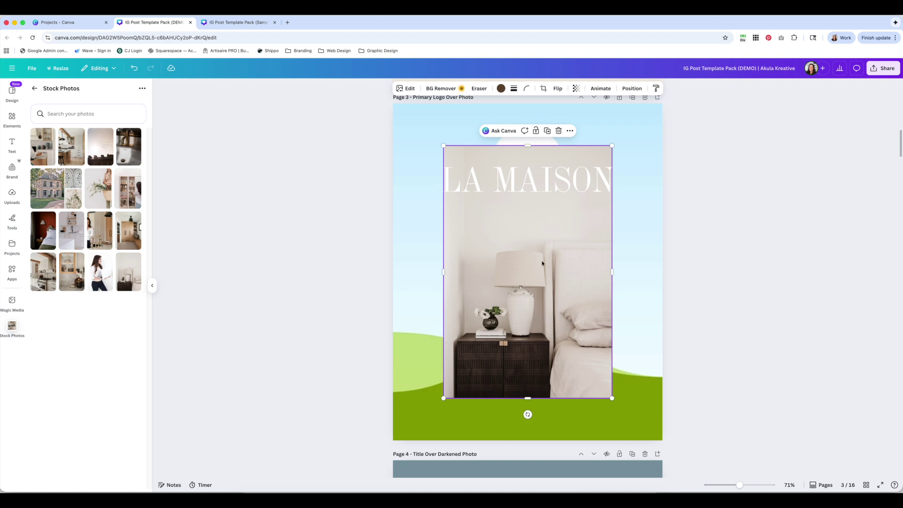
{"action": "left_click_drag", "start_coordinate": [543, 264], "coordinate": [512, 293]}
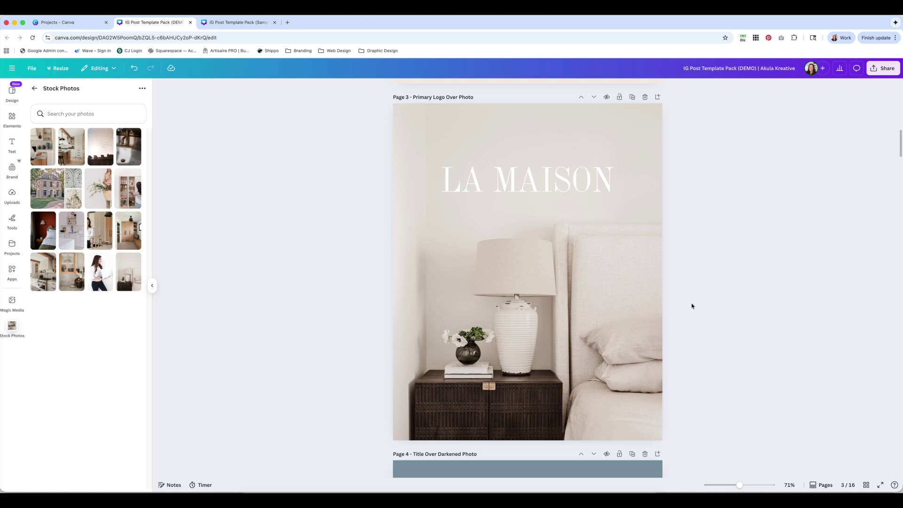
Shift the bedside lamp photo slightly upward within its frame on page 3.
{"action": "double_click", "coordinate": [568, 324]}
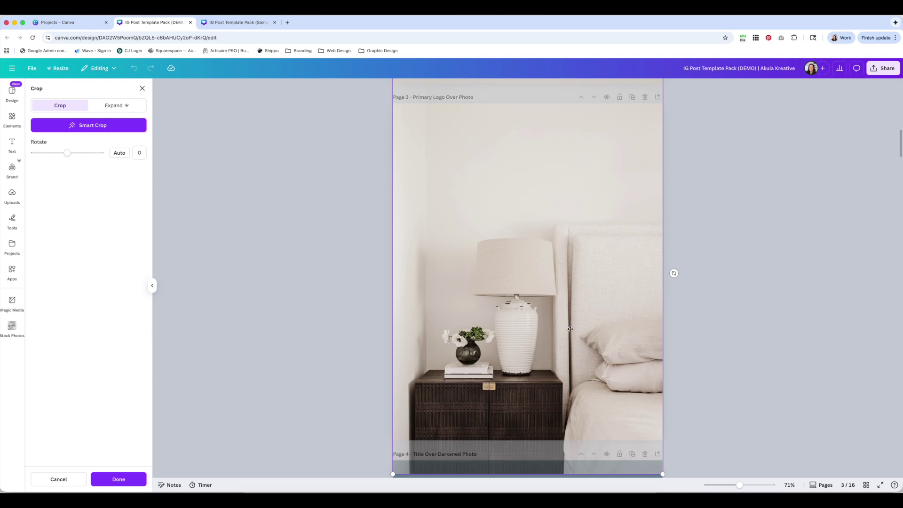
{"action": "left_click_drag", "start_coordinate": [573, 342], "coordinate": [577, 329]}
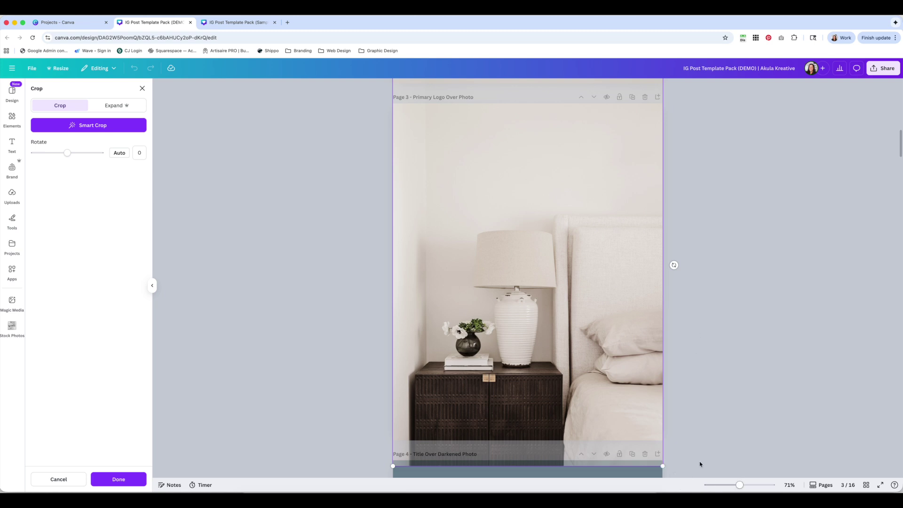
{"action": "left_click", "coordinate": [686, 338]}
{"action": "left_click", "coordinate": [710, 320]}
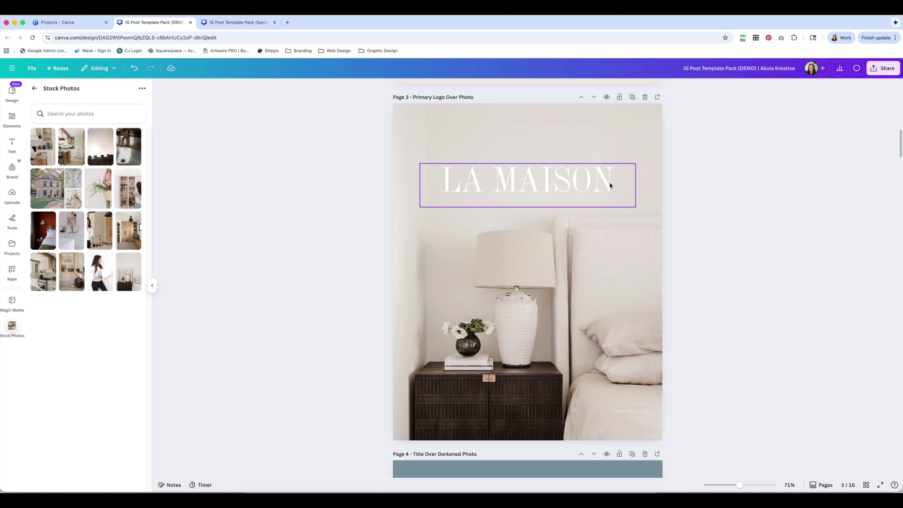
Select the LA MAISON text on page 3 and look through the available fonts and font categories.
{"action": "left_click", "coordinate": [593, 186]}
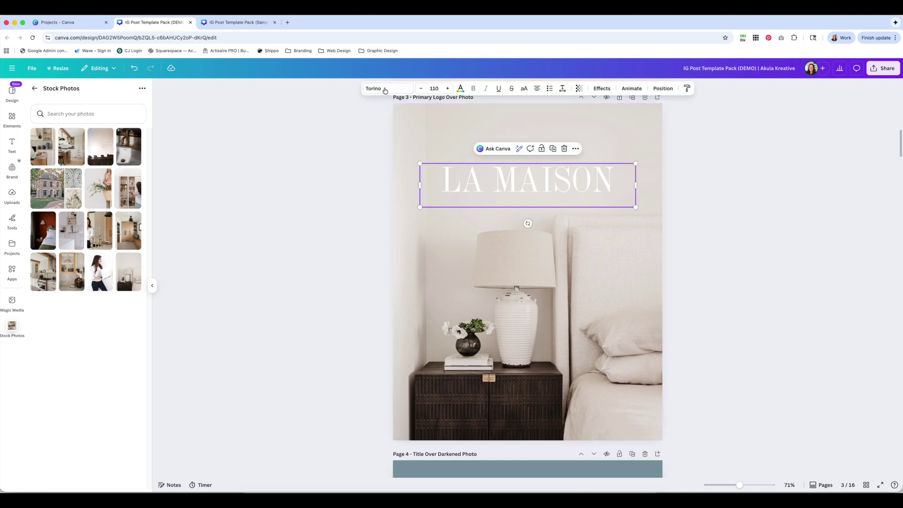
{"action": "double_click", "coordinate": [495, 178]}
{"action": "left_click", "coordinate": [387, 89]}
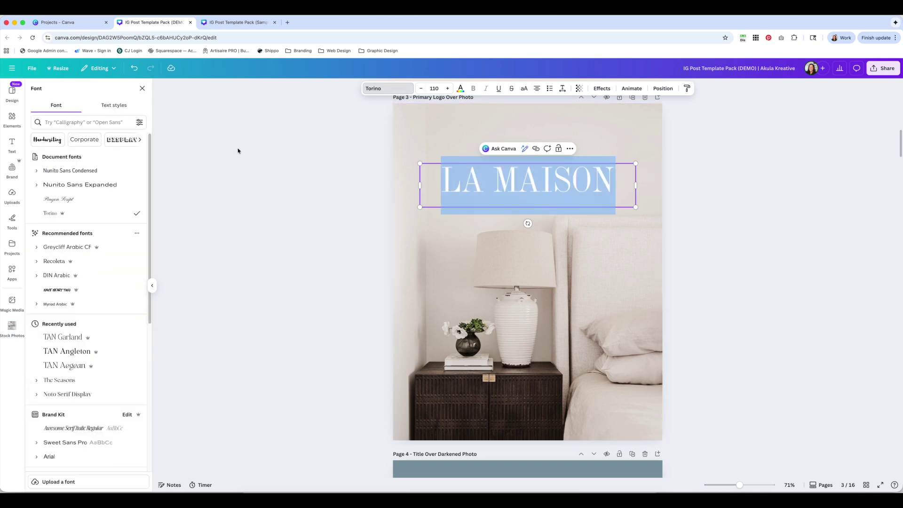
{"action": "left_click", "coordinate": [139, 140]}
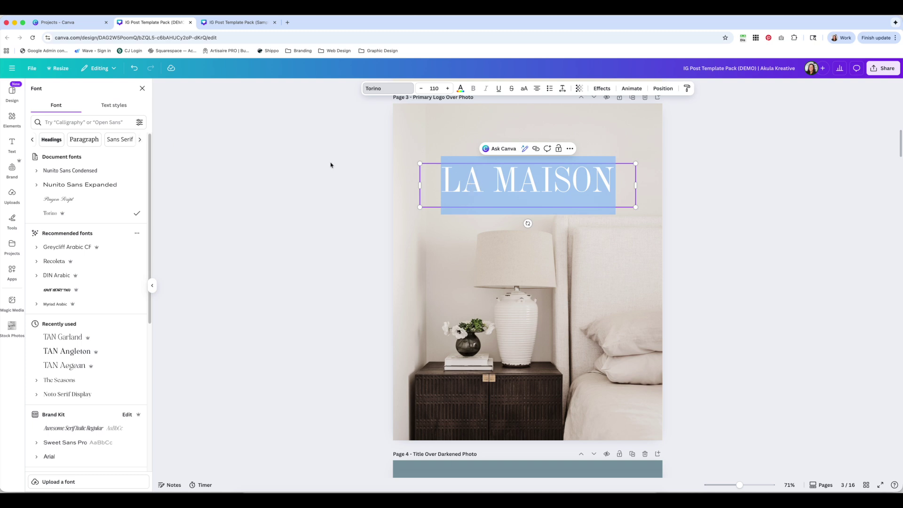
{"action": "left_click", "coordinate": [141, 88]}
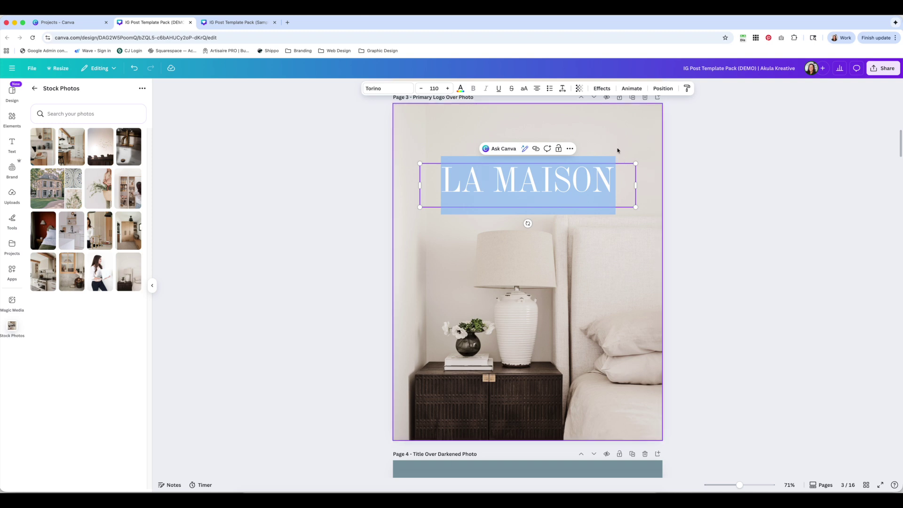
Try wider letter spacing on the LA MAISON text, and set it to 25.
{"action": "left_click", "coordinate": [562, 89]}
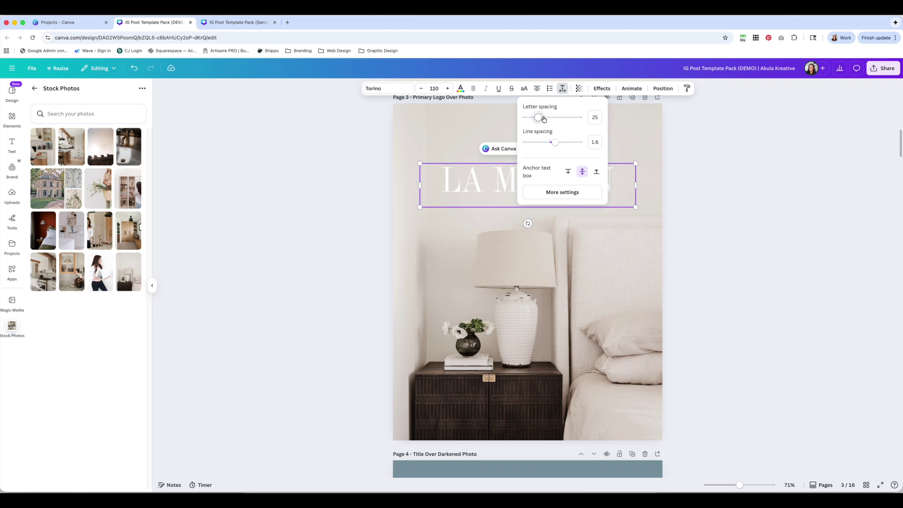
{"action": "left_click_drag", "start_coordinate": [542, 121], "coordinate": [551, 119]}
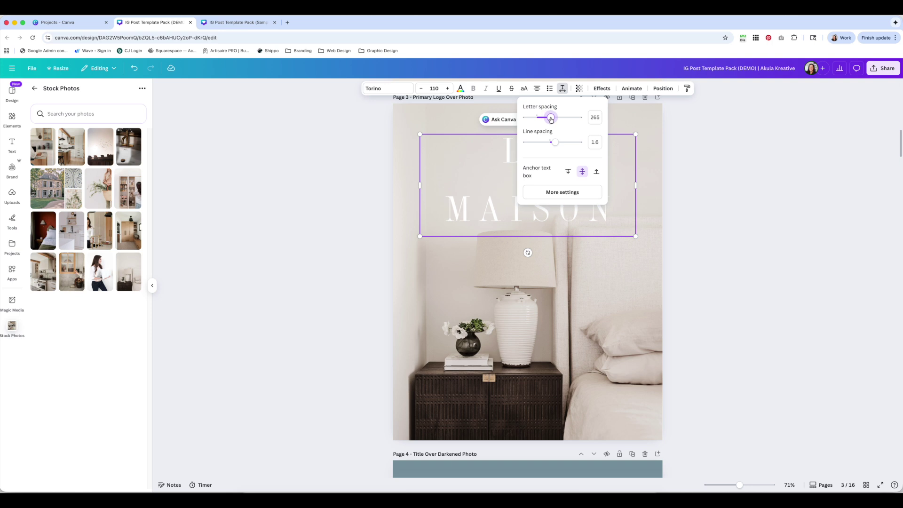
{"action": "left_click_drag", "start_coordinate": [552, 120], "coordinate": [541, 119]}
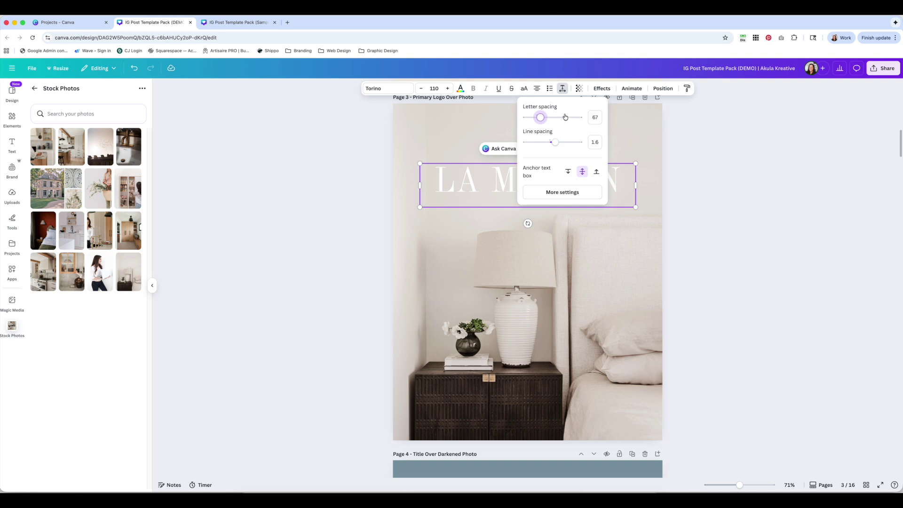
{"action": "left_click", "coordinate": [597, 119]}
{"action": "type", "text": "25"}
Set the LA MAISON text's line spacing to 1.
{"action": "left_click_drag", "start_coordinate": [556, 143], "coordinate": [555, 143]}
{"action": "left_click", "coordinate": [601, 141]}
{"action": "double_click", "coordinate": [598, 142]}
{"action": "type", "text": "1"}
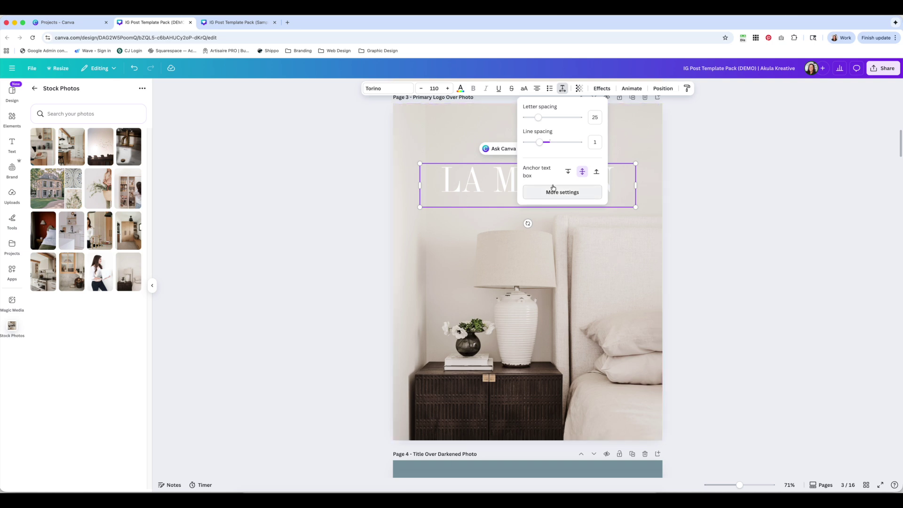
{"action": "key", "text": "Return"}
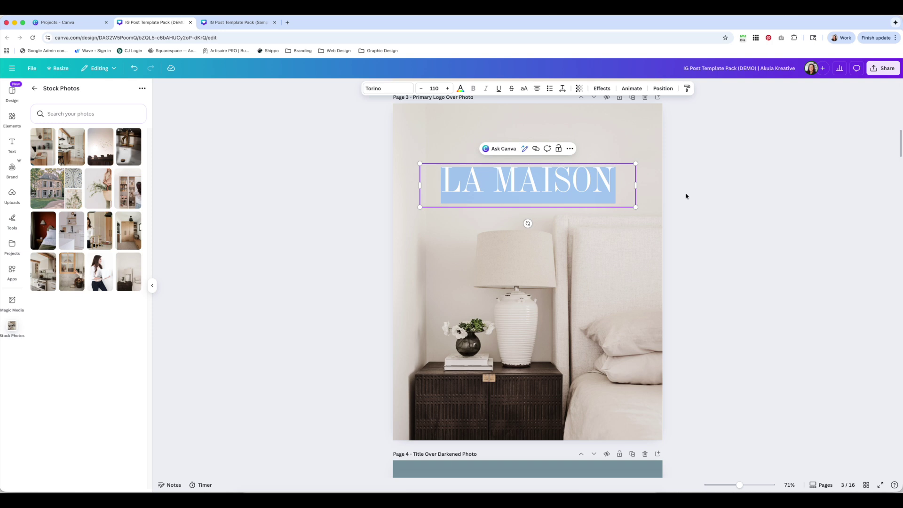
{"action": "left_click", "coordinate": [686, 196]}
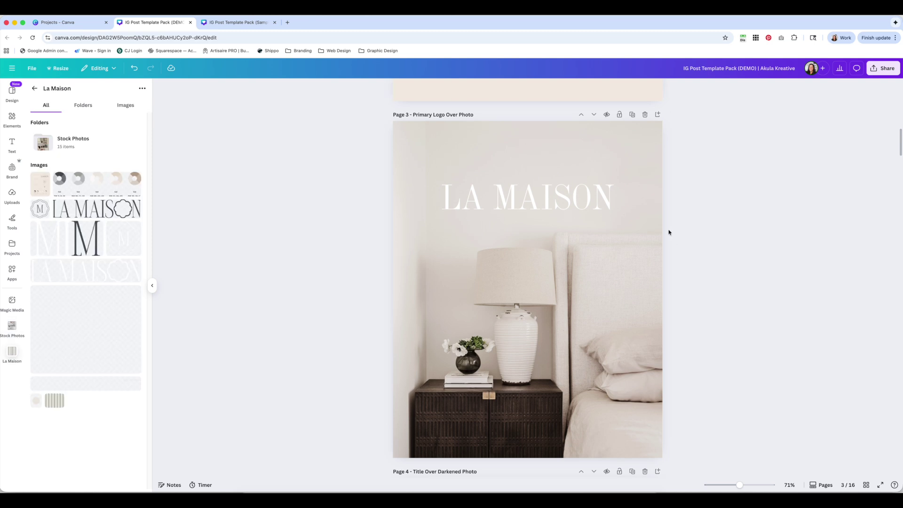
Delete the LA MAISON text from page 3 and fully lock the bedside lamp photo.
{"action": "left_click", "coordinate": [605, 209]}
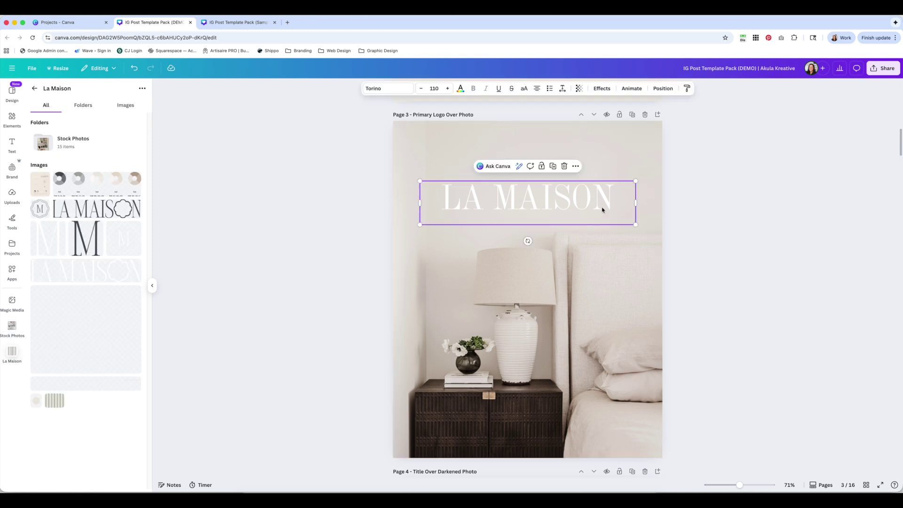
{"action": "left_click", "coordinate": [564, 167]}
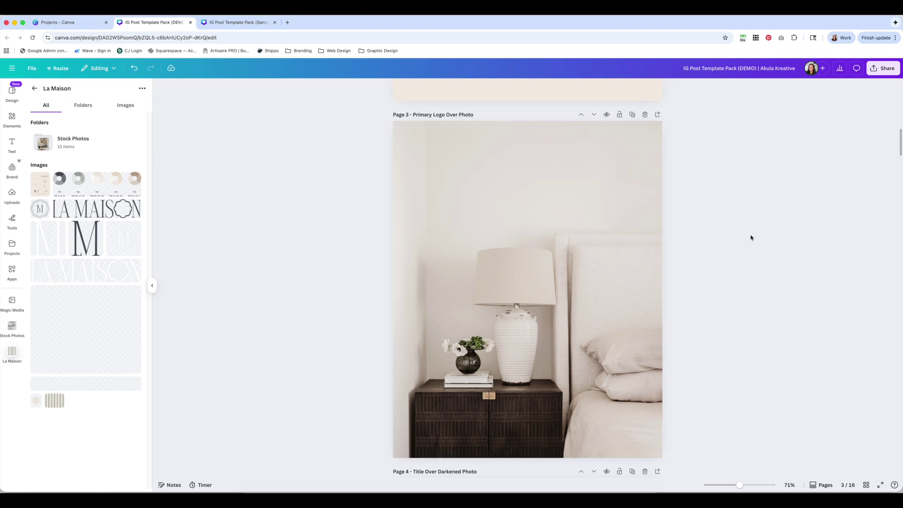
{"action": "left_click", "coordinate": [626, 227]}
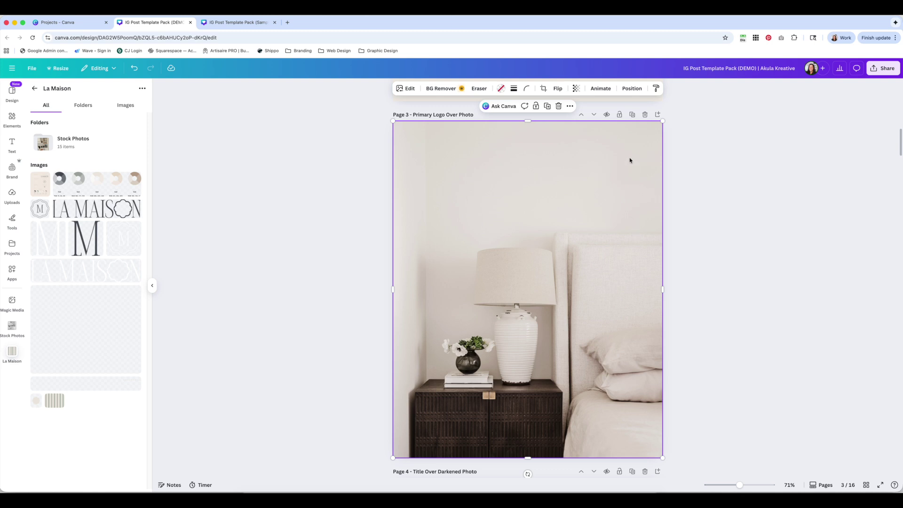
{"action": "left_click", "coordinate": [632, 89]}
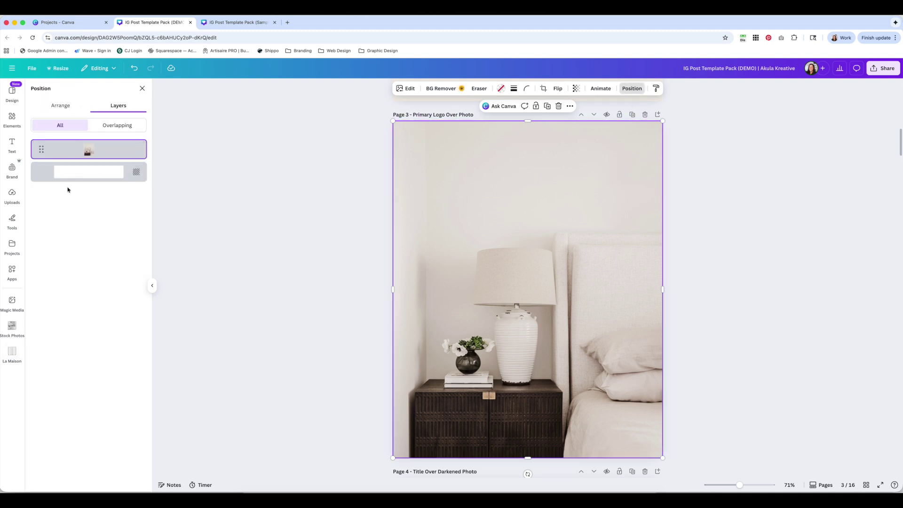
{"action": "left_click", "coordinate": [140, 144]}
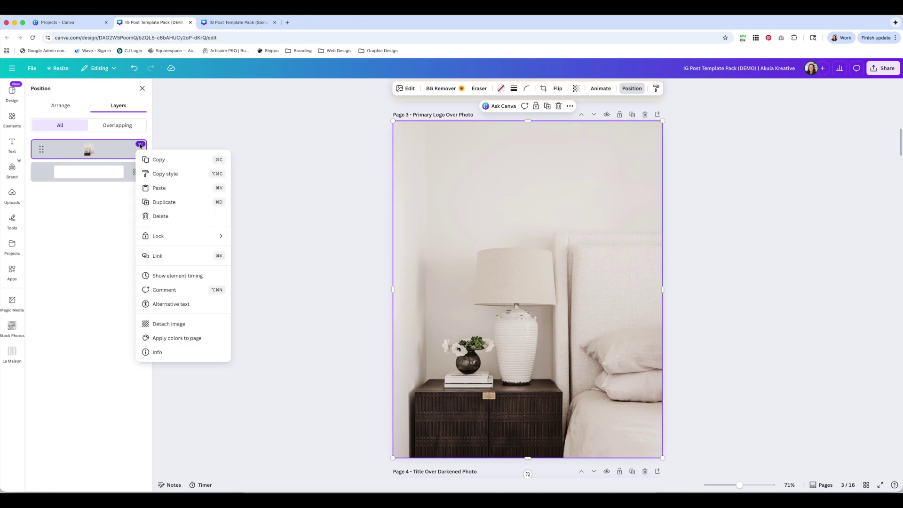
{"action": "mouse_move", "coordinate": [179, 235]}
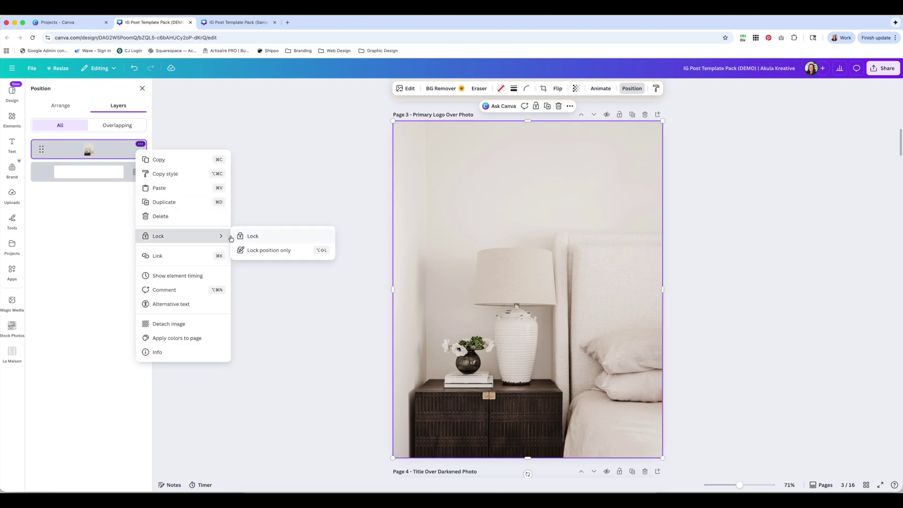
{"action": "left_click", "coordinate": [255, 241]}
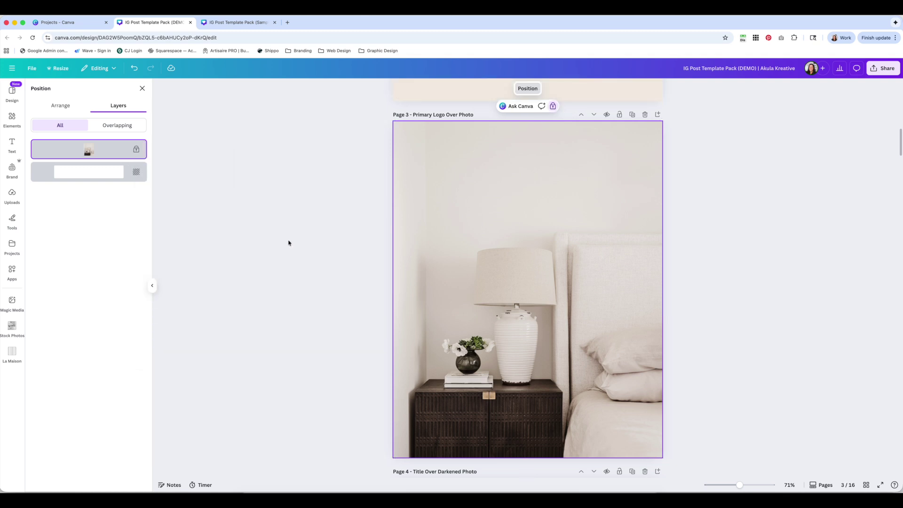
{"action": "left_click", "coordinate": [318, 154]}
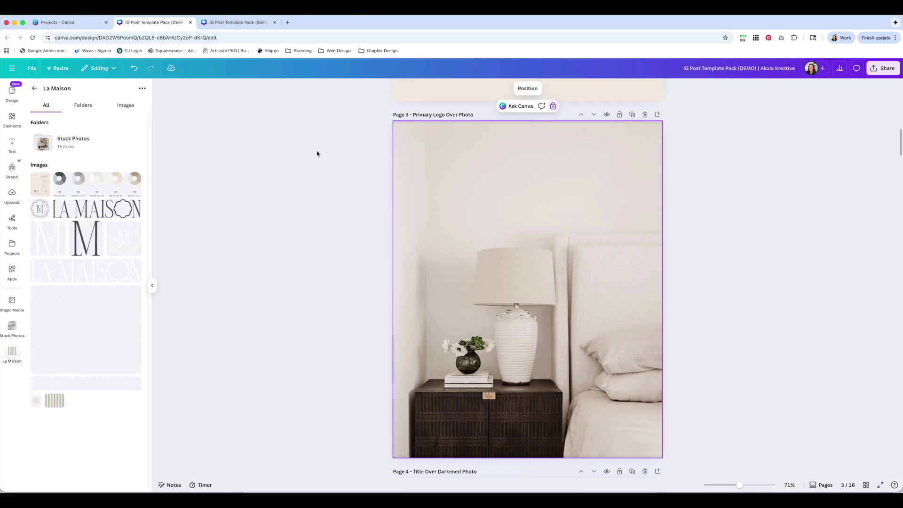
Add the white LA MAISON logo from the La Maison uploads folder and center it on the wall above the lamp.
{"action": "left_click", "coordinate": [13, 195]}
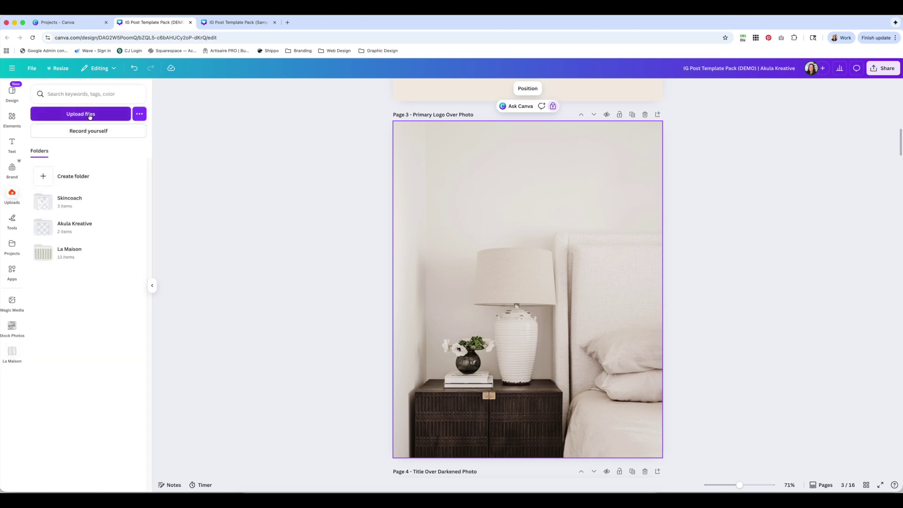
{"action": "left_click", "coordinate": [99, 249]}
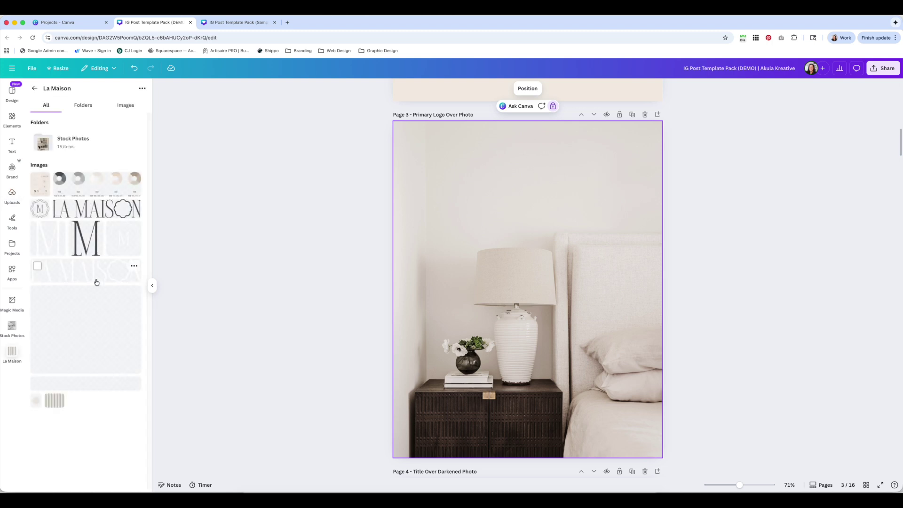
{"action": "left_click", "coordinate": [69, 275]}
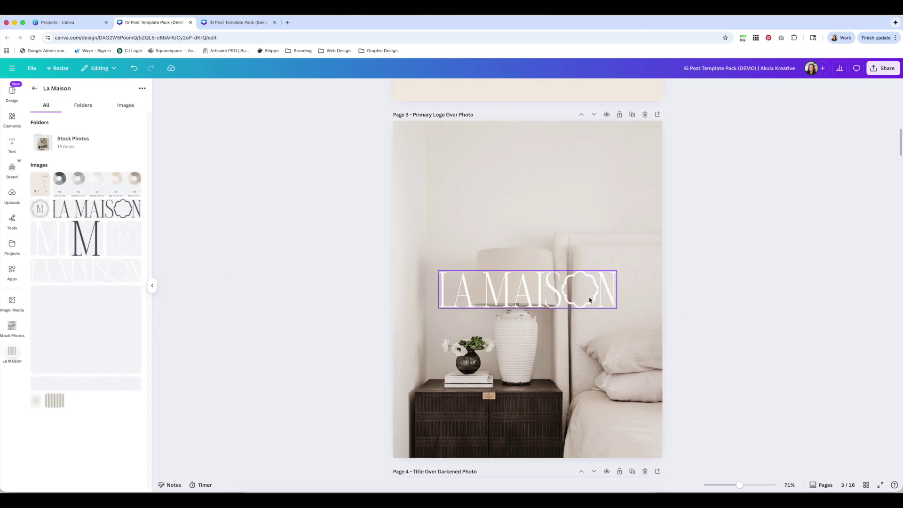
{"action": "left_click_drag", "start_coordinate": [577, 295], "coordinate": [574, 182]}
{"action": "left_click", "coordinate": [763, 244]}
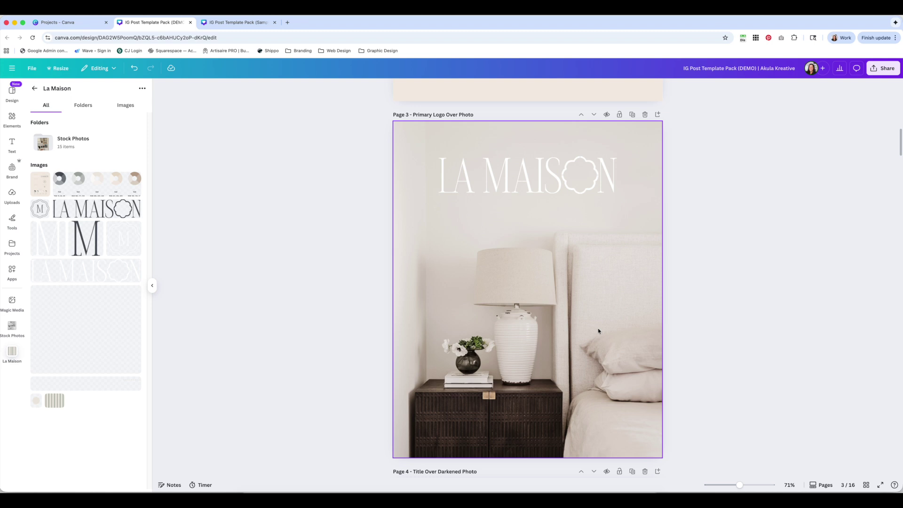
{"action": "left_click_drag", "start_coordinate": [573, 173], "coordinate": [573, 175]}
{"action": "left_click", "coordinate": [706, 264]}
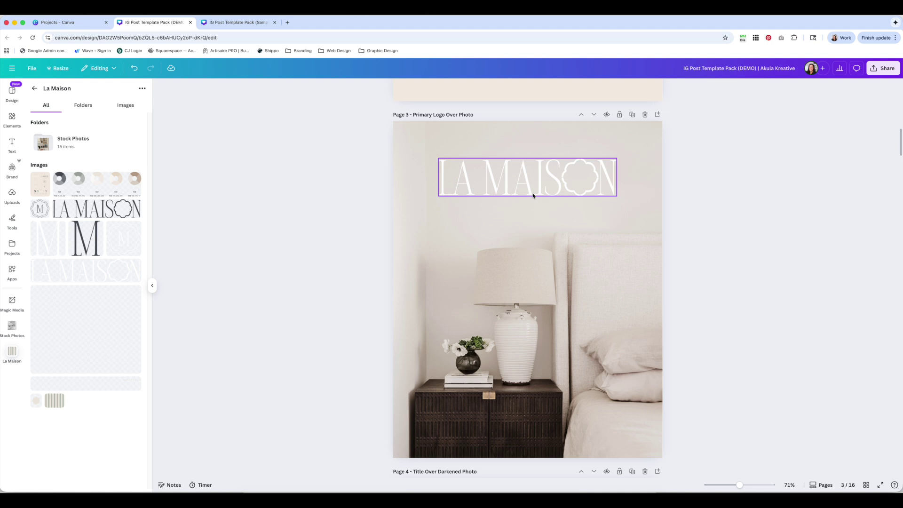
Set the transparency value of the white LA MAISON logo on page 3 to 50.
{"action": "left_click", "coordinate": [542, 170]}
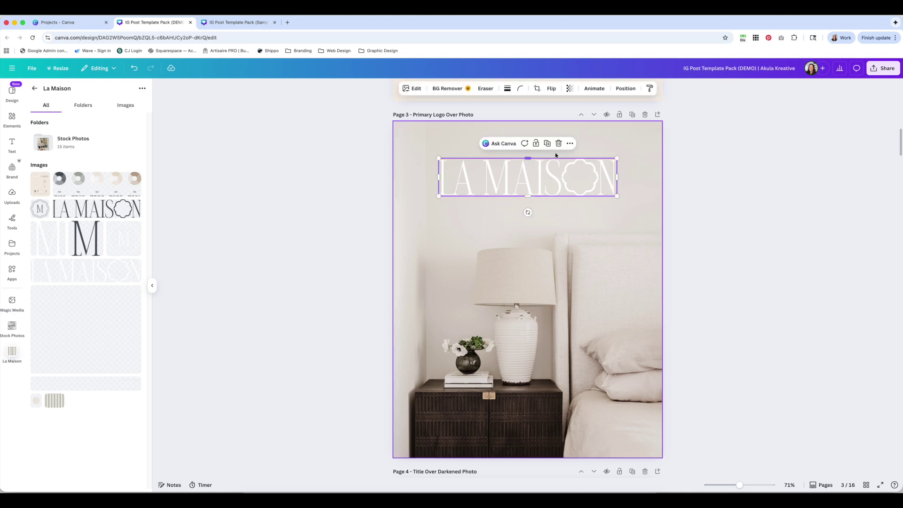
{"action": "left_click", "coordinate": [569, 89]}
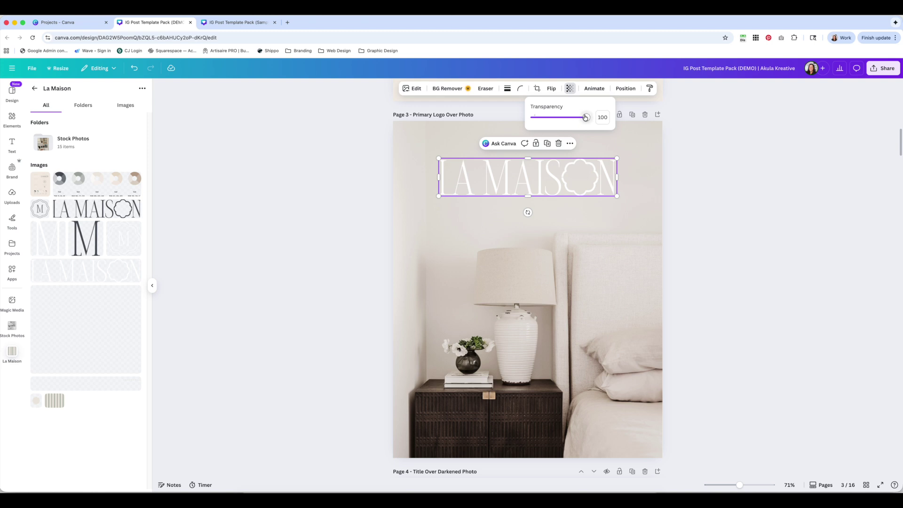
{"action": "left_click_drag", "start_coordinate": [586, 118], "coordinate": [561, 120]}
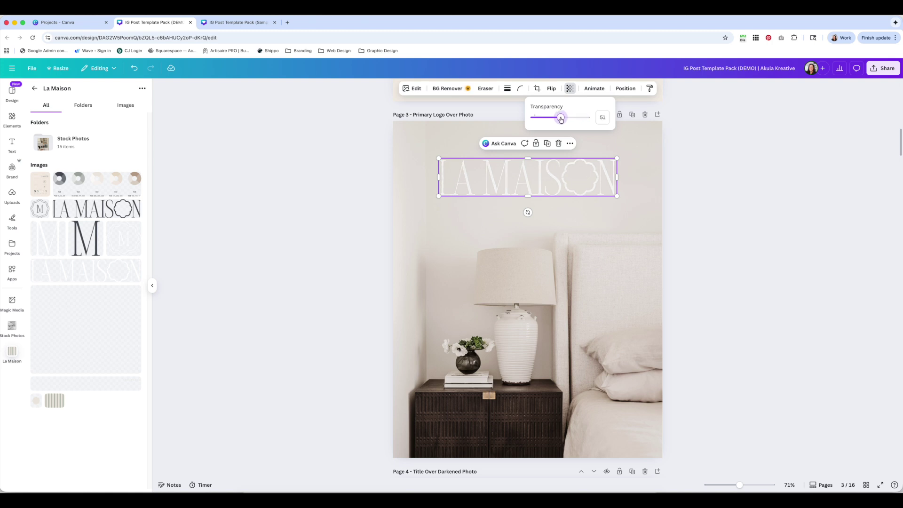
{"action": "left_click", "coordinate": [728, 151]}
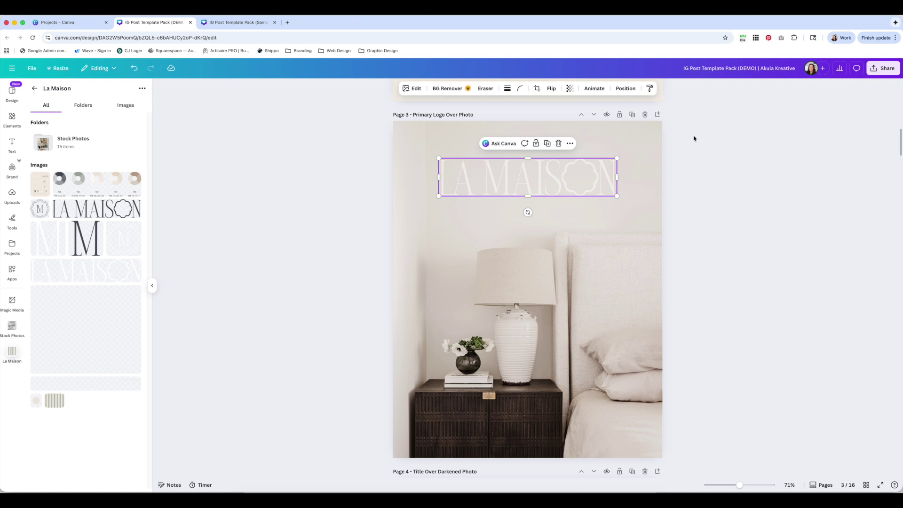
Restore the page 3 LA MAISON logo's transparency value to 100.
{"action": "left_click", "coordinate": [571, 89]}
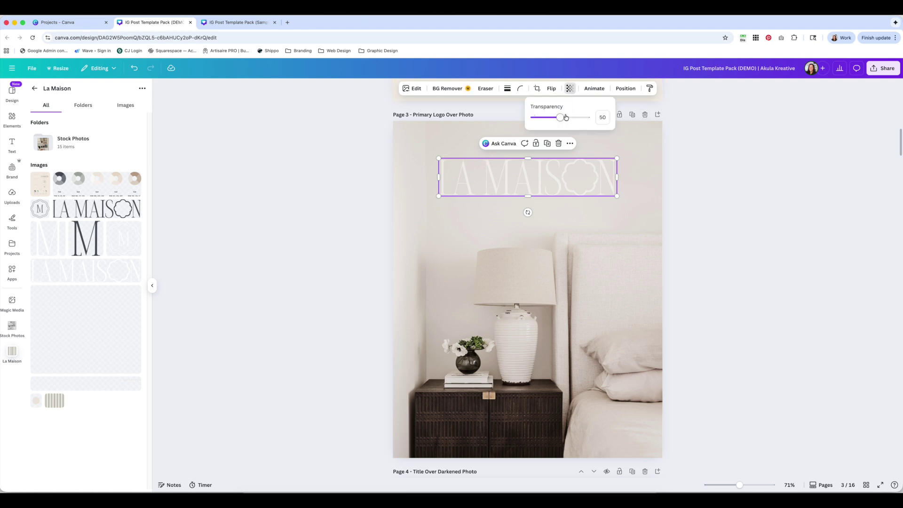
{"action": "left_click_drag", "start_coordinate": [563, 119], "coordinate": [590, 117]}
{"action": "left_click", "coordinate": [740, 163]}
{"action": "left_click", "coordinate": [737, 155]}
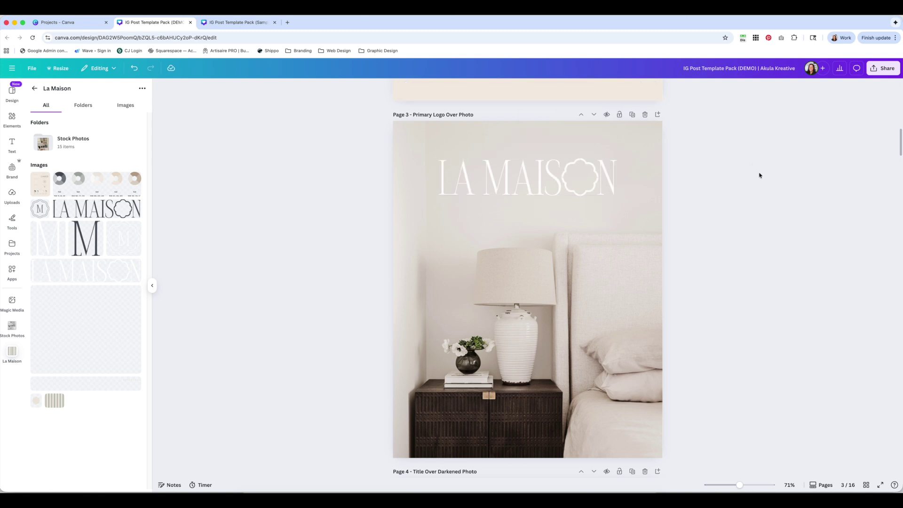
Scale the page 3 LA MAISON logo down slightly and center it horizontally on the page above the lamp.
{"action": "left_click", "coordinate": [580, 187]}
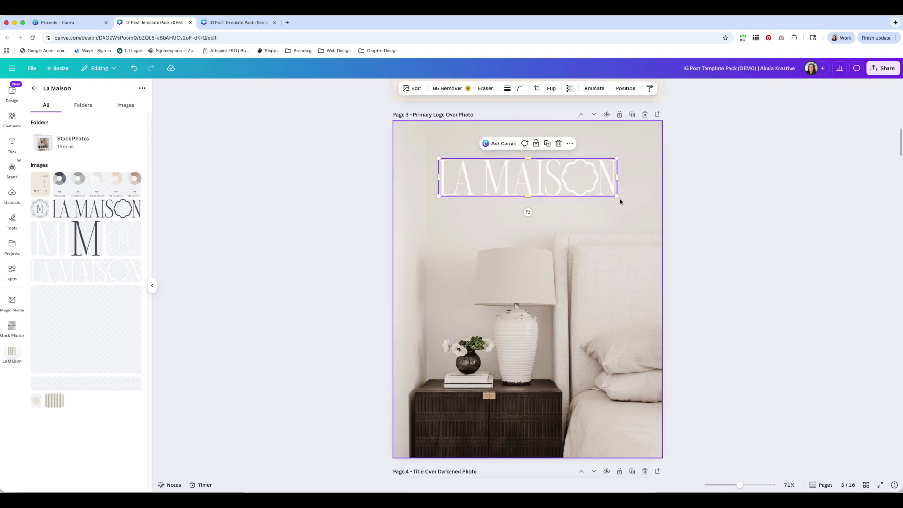
{"action": "left_click_drag", "start_coordinate": [616, 195], "coordinate": [601, 185]}
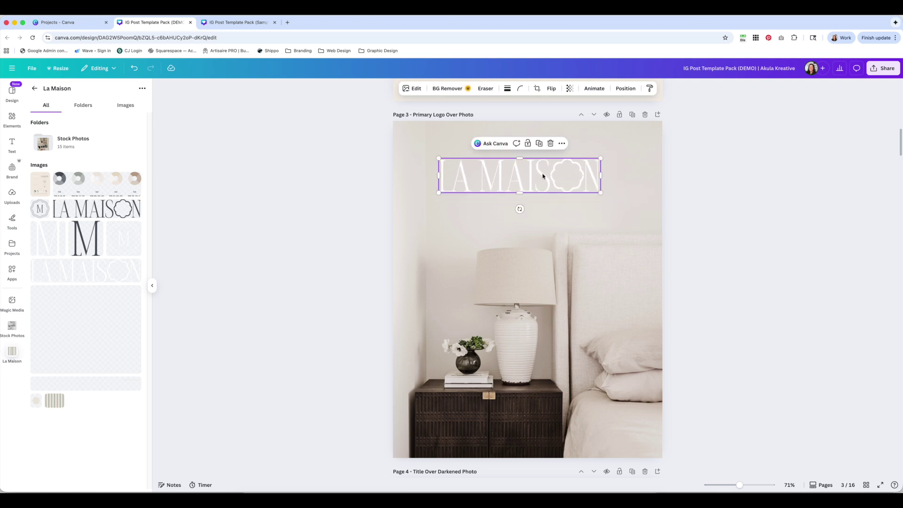
{"action": "left_click_drag", "start_coordinate": [542, 174], "coordinate": [550, 176]}
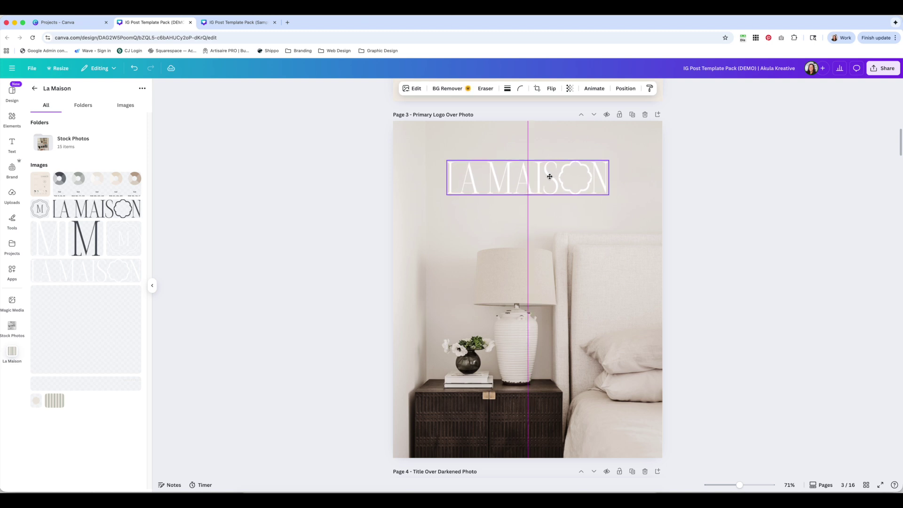
{"action": "left_click_drag", "start_coordinate": [550, 176], "coordinate": [549, 177]}
{"action": "left_click", "coordinate": [676, 191]}
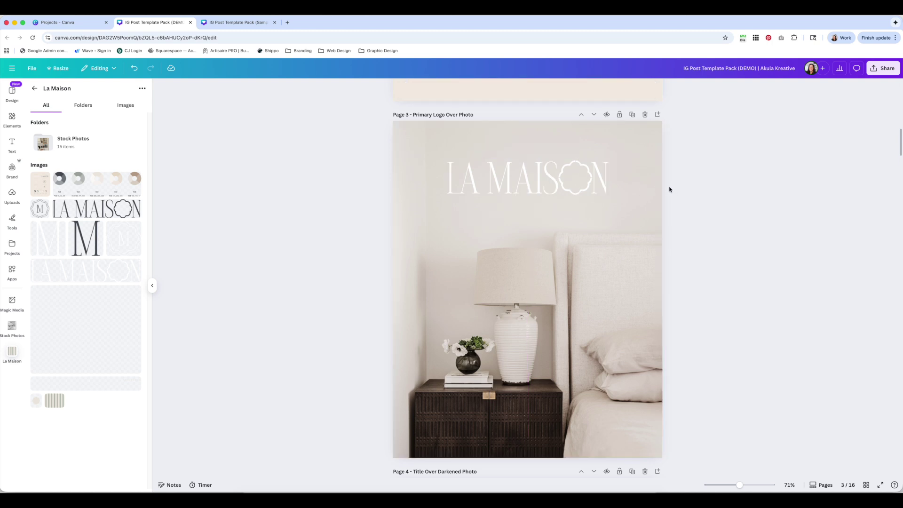
Switch to the IG Post Template Pack (Sample) design, open its download settings and look through the pages available for export.
{"action": "key", "text": "ctrl+Tab"}
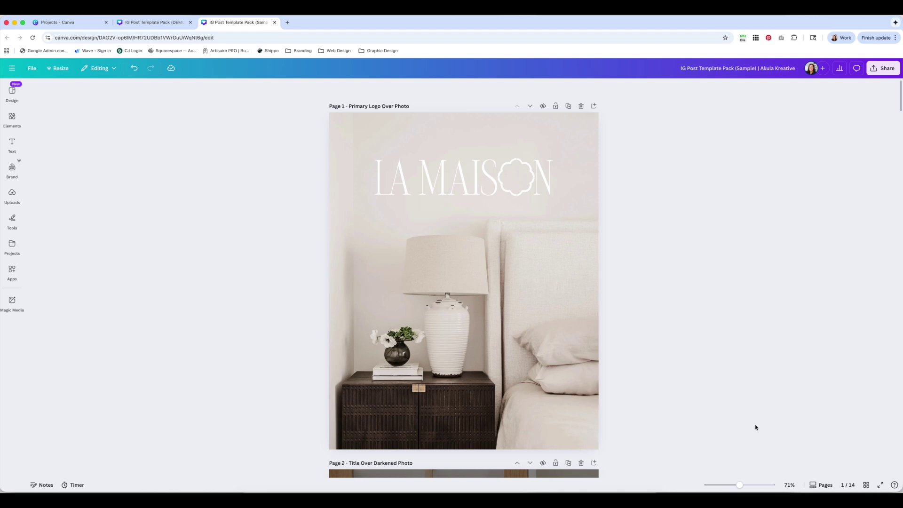
{"action": "left_click", "coordinate": [878, 70]}
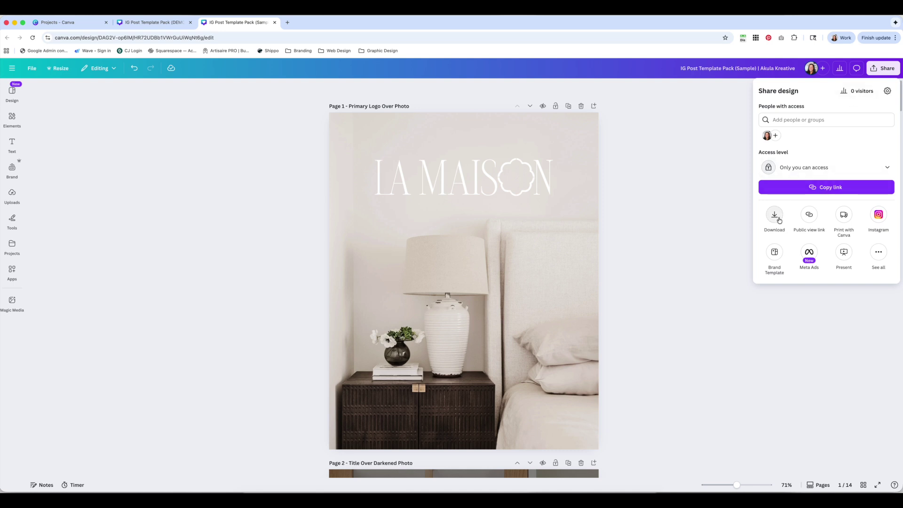
{"action": "left_click", "coordinate": [779, 219]}
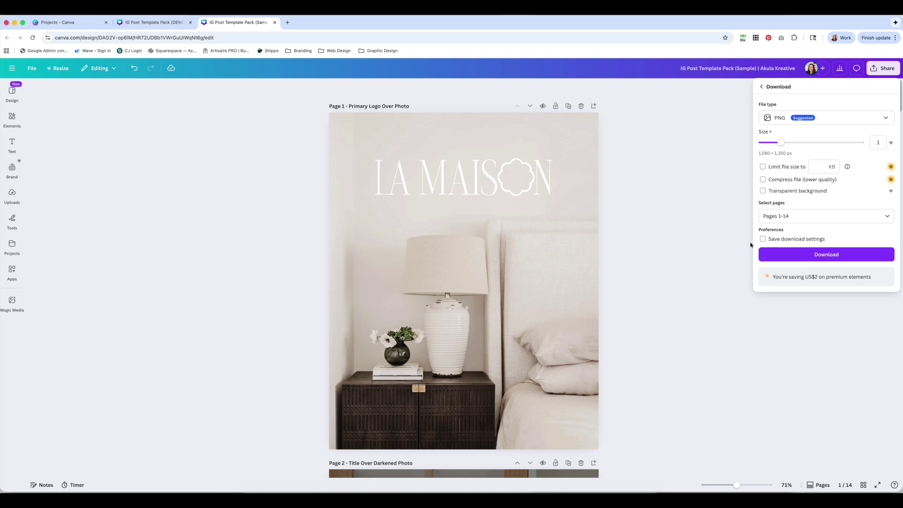
{"action": "left_click", "coordinate": [887, 216]}
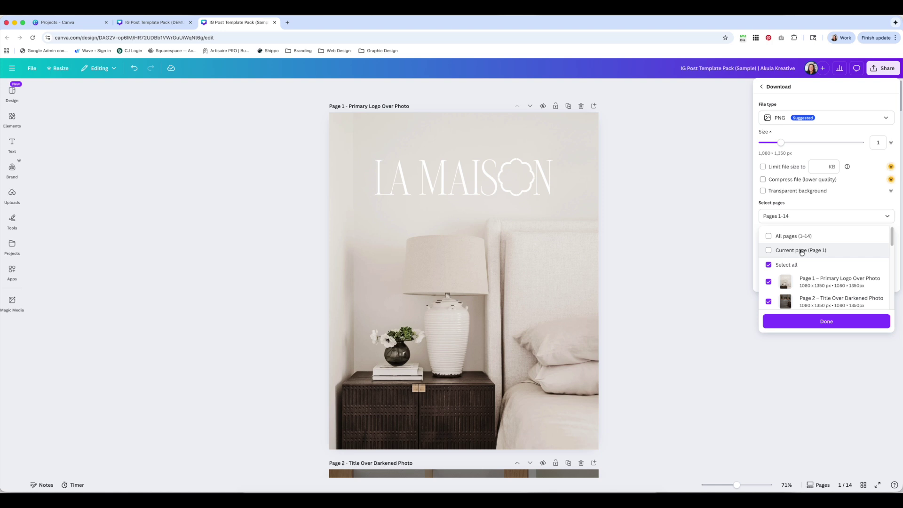
{"action": "scroll", "coordinate": [809, 287], "scroll_direction": "down", "scroll_amount": 5}
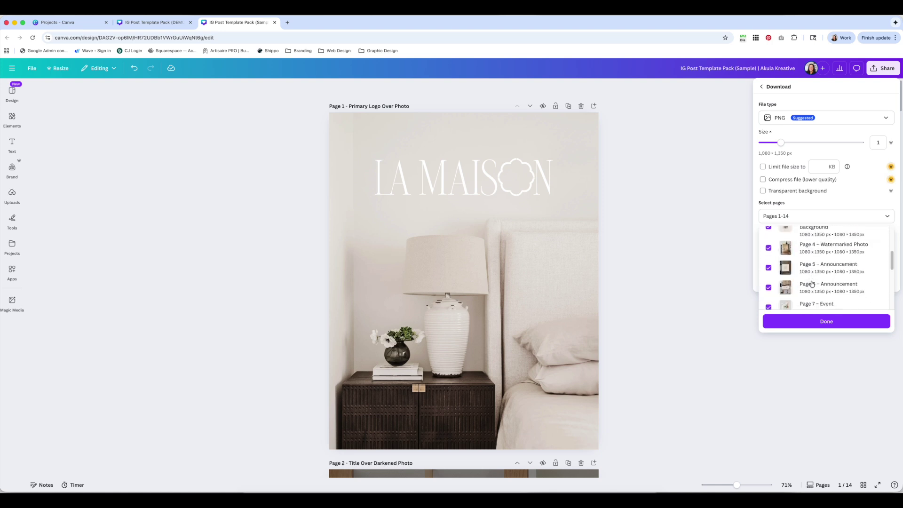